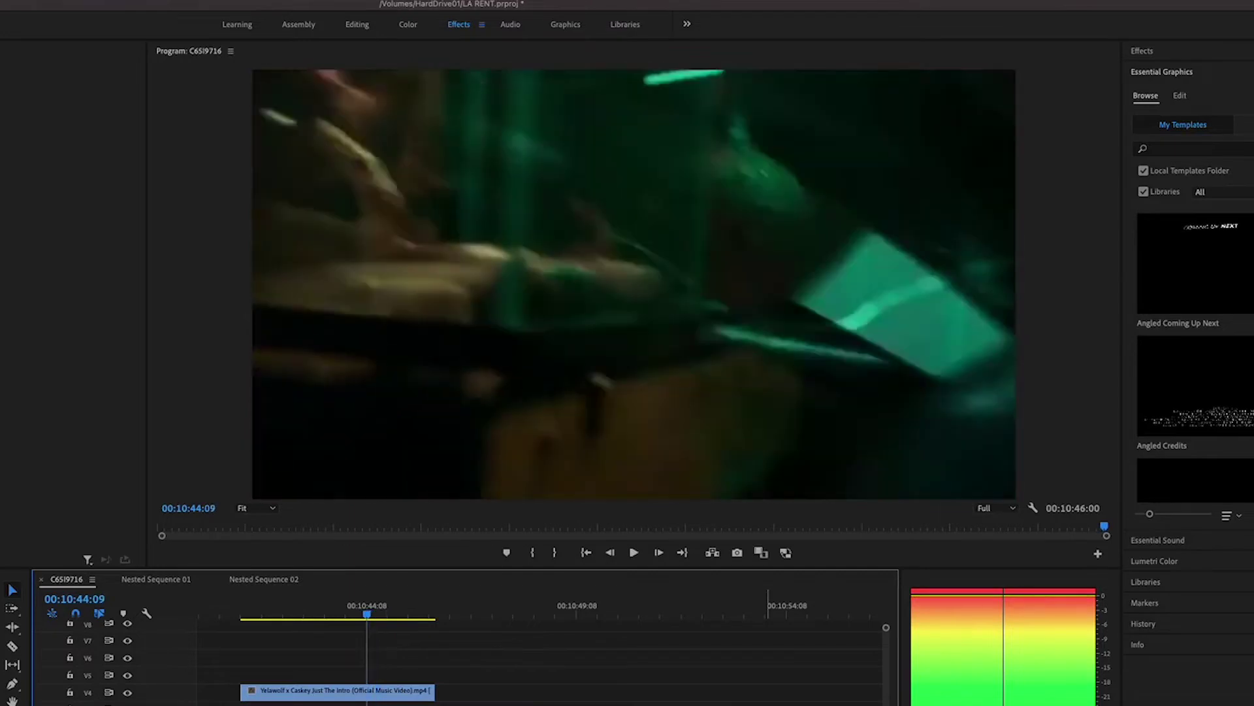
- Preview the clip frame by frame, then move to the C6597714/C6597722 junction near 10:49
key("Right")
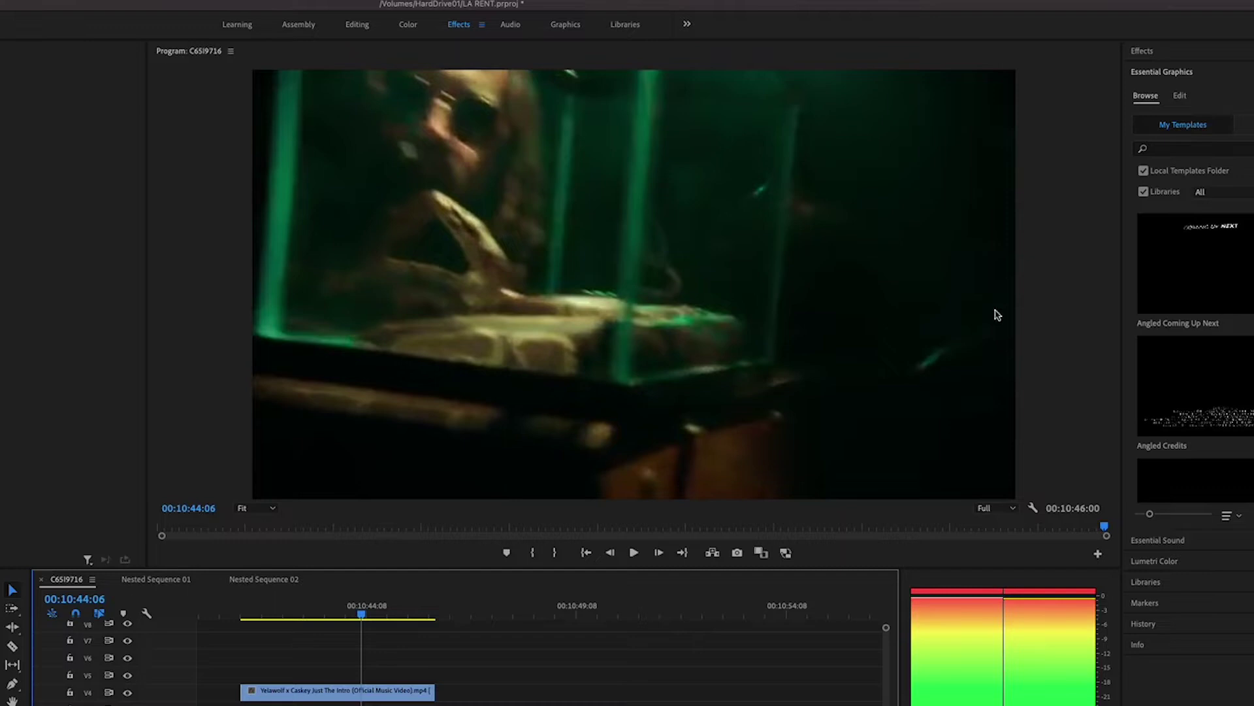
key("Right")
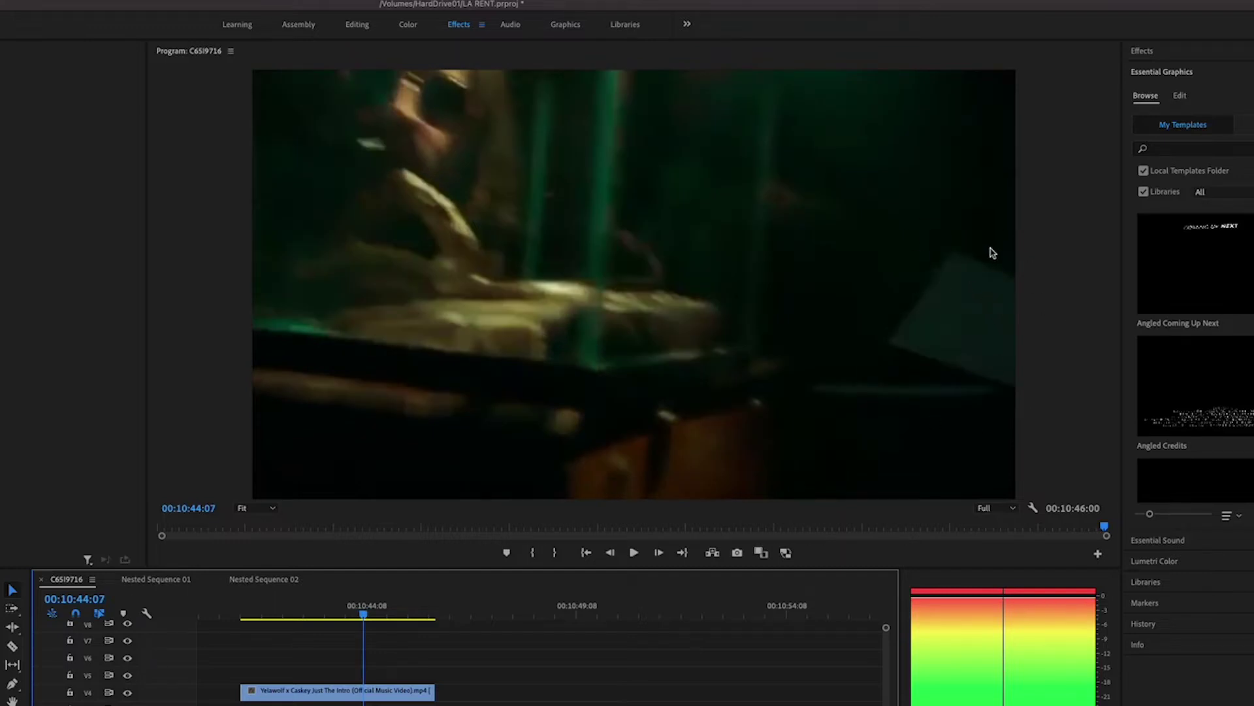
key("Right")
key("Right")
key("Right")
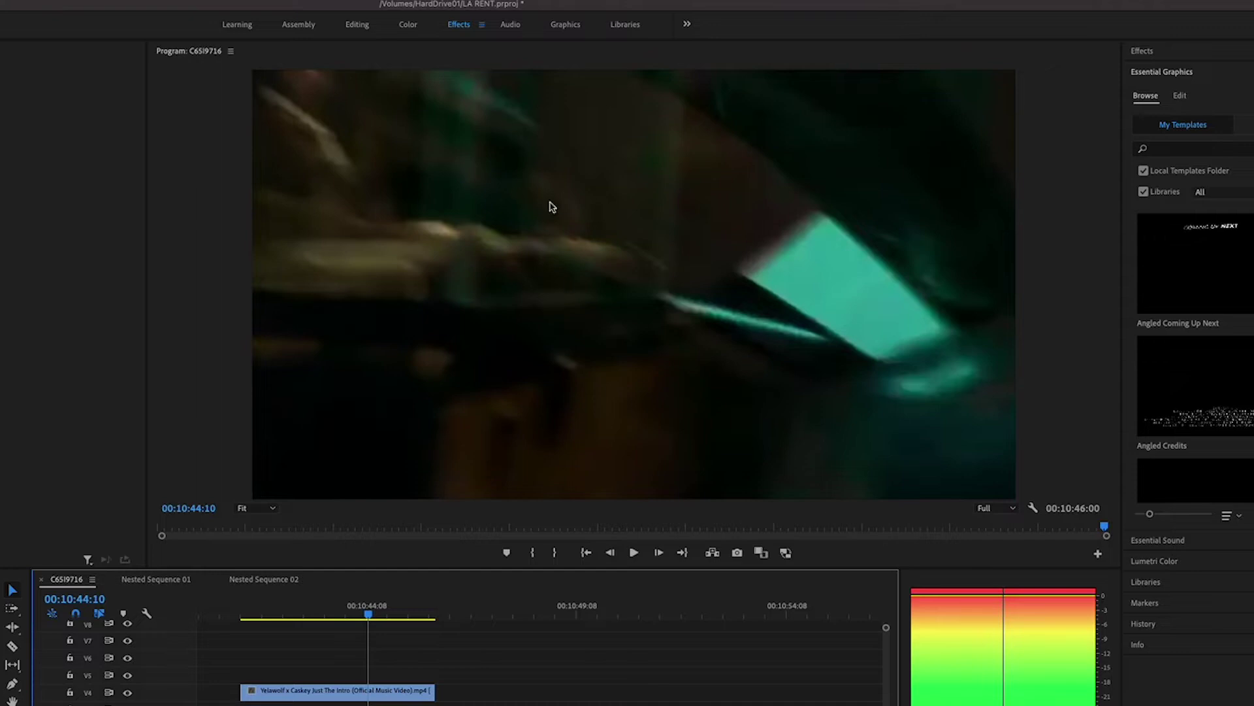
key("Right")
key("Right")
key("Right")
key("Right")
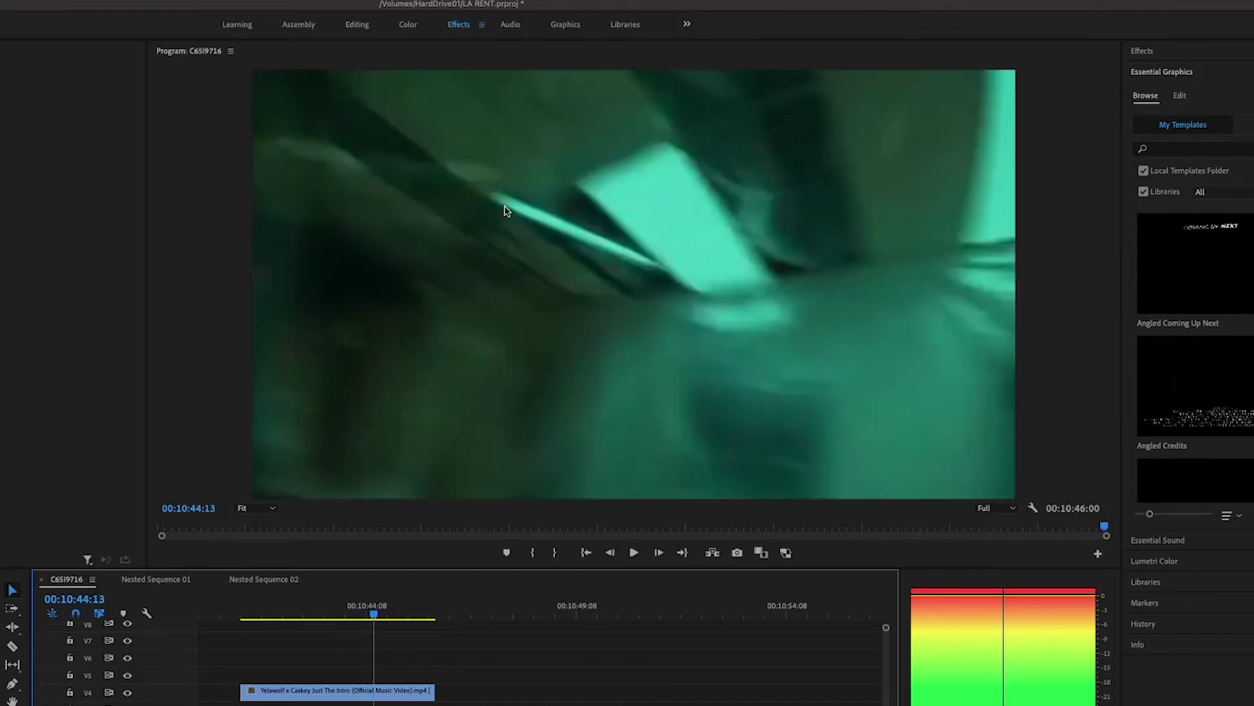
key("Right")
key("Right")
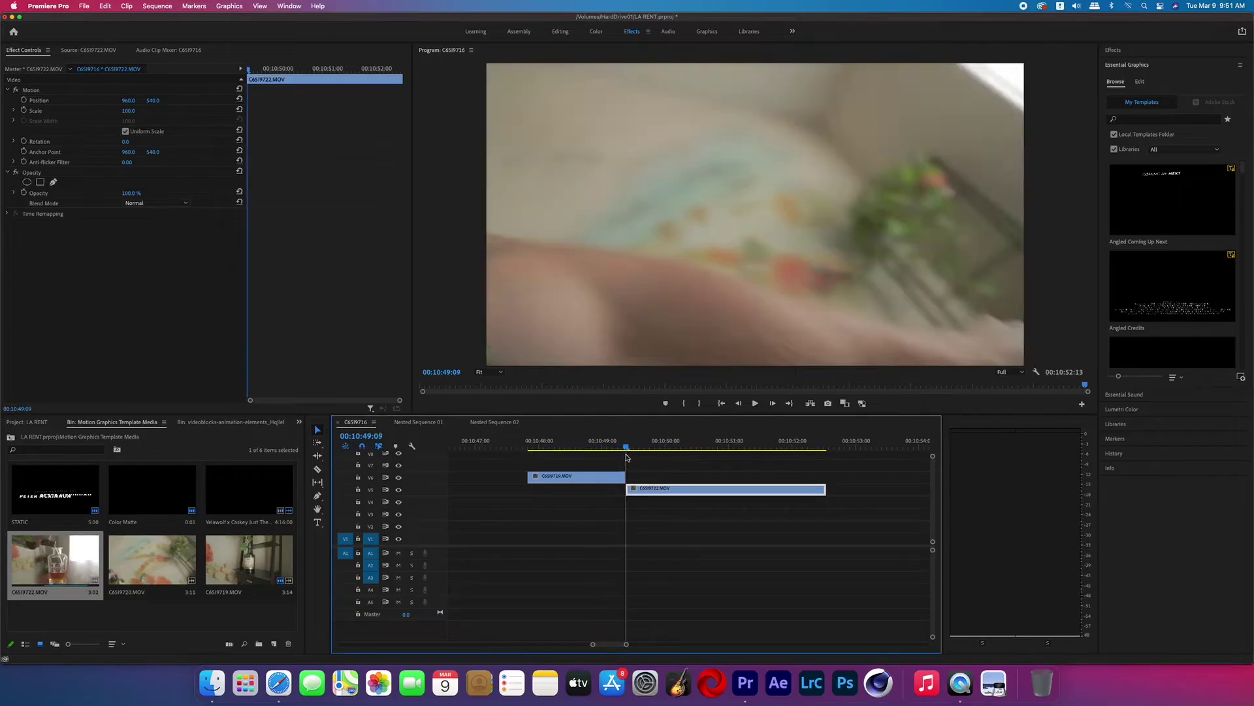
mouse_move(626, 456)
left_mouse_down()
mouse_move(658, 460)
mouse_move(597, 460)
mouse_move(656, 460)
mouse_move(618, 460)
mouse_move(649, 460)
mouse_move(625, 444)
left_mouse_up()
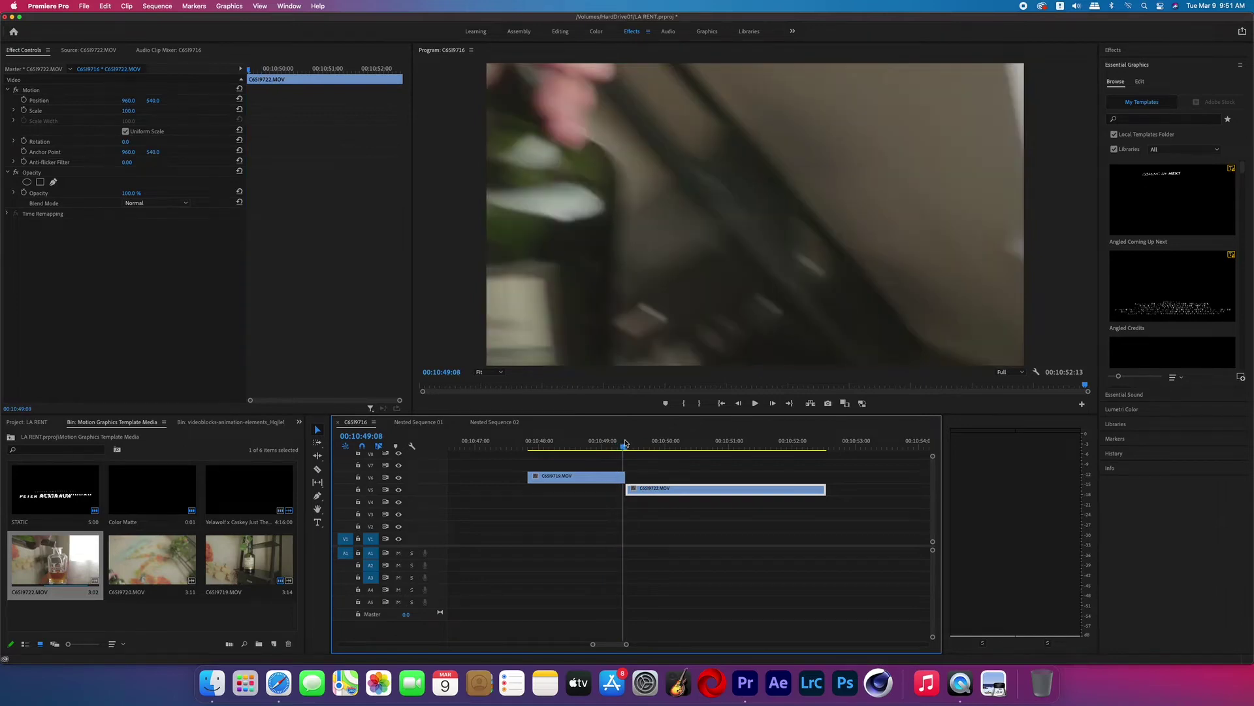
- Set the current time back to 10:49:00 and slide C6519722 on V5 to start there
key("Left")
key("Left")
key("Left")
key("Left")
key("Left")
key("Left")
key("Left")
key("Left")
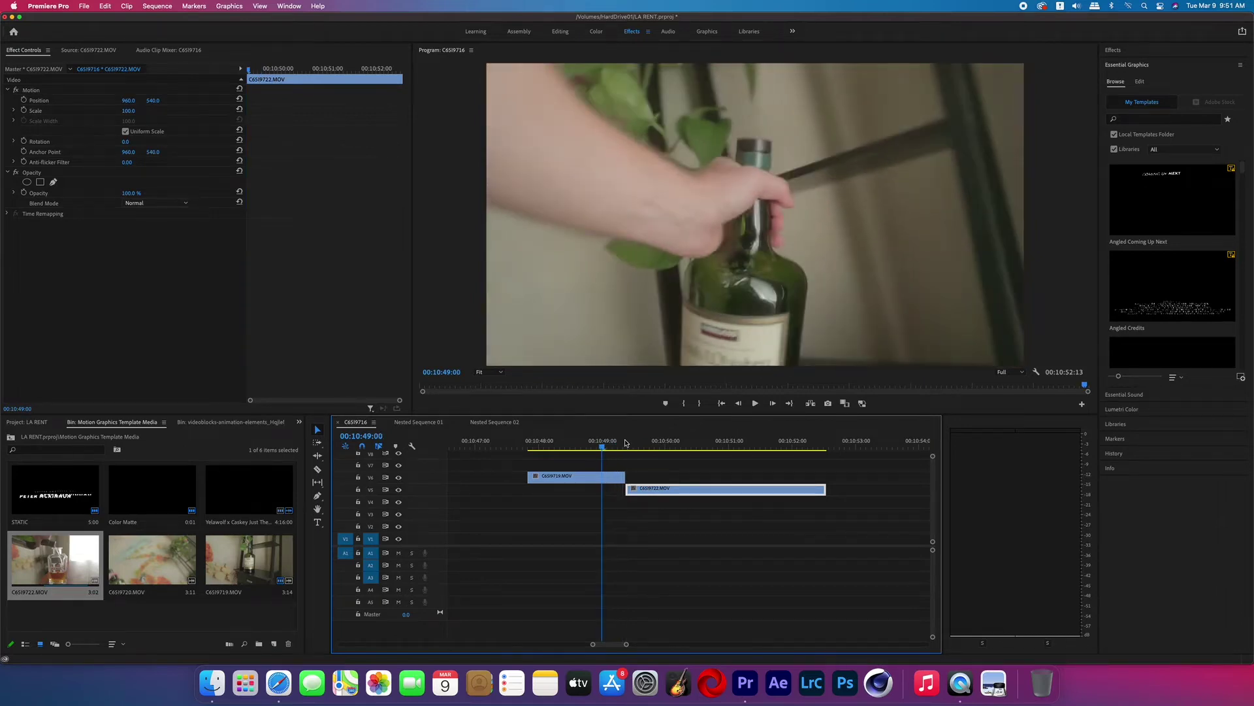
left_click_drag(659, 492, 647, 492)
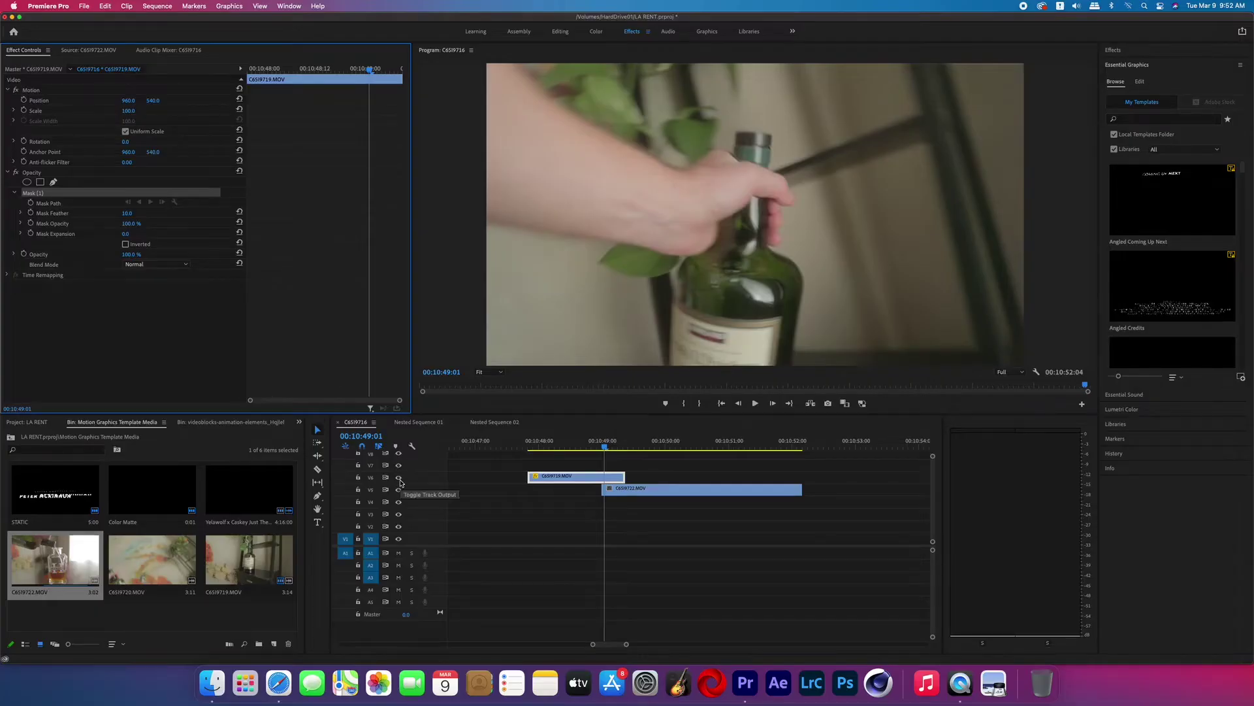
- Hide the V5 bottle track and start Mask Path keyframing on the upper clip
left_click(399, 478)
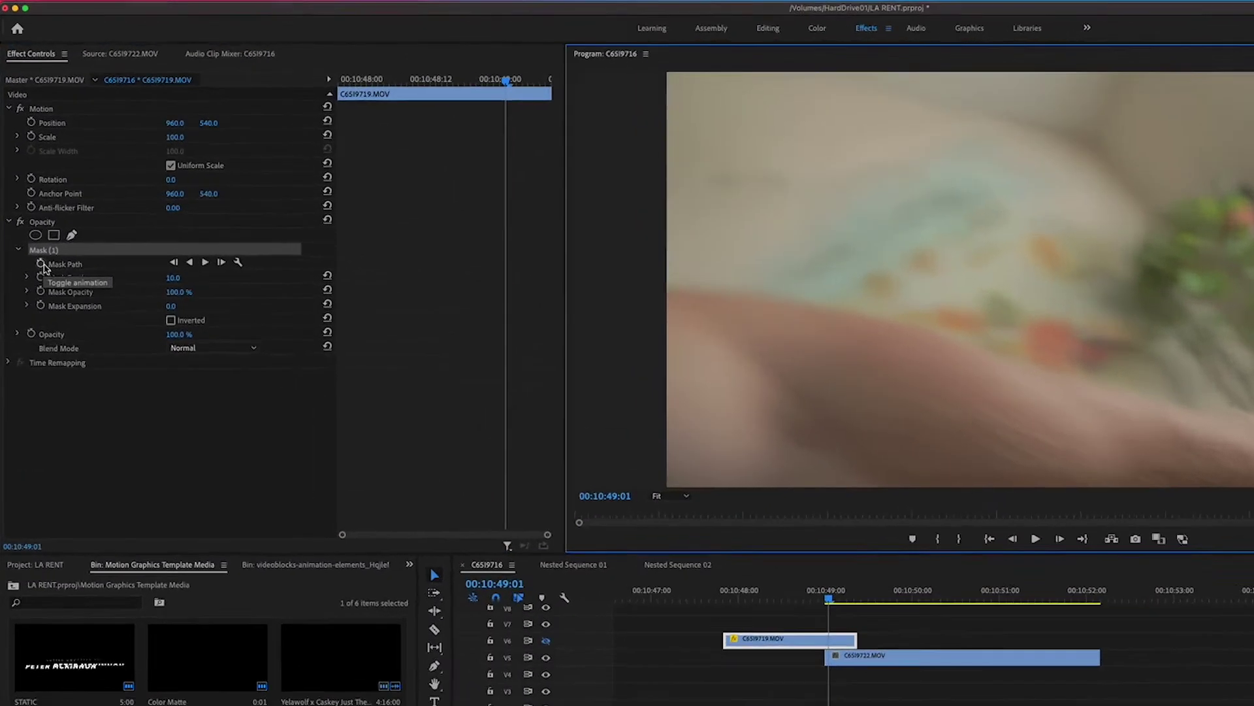
left_click(31, 203)
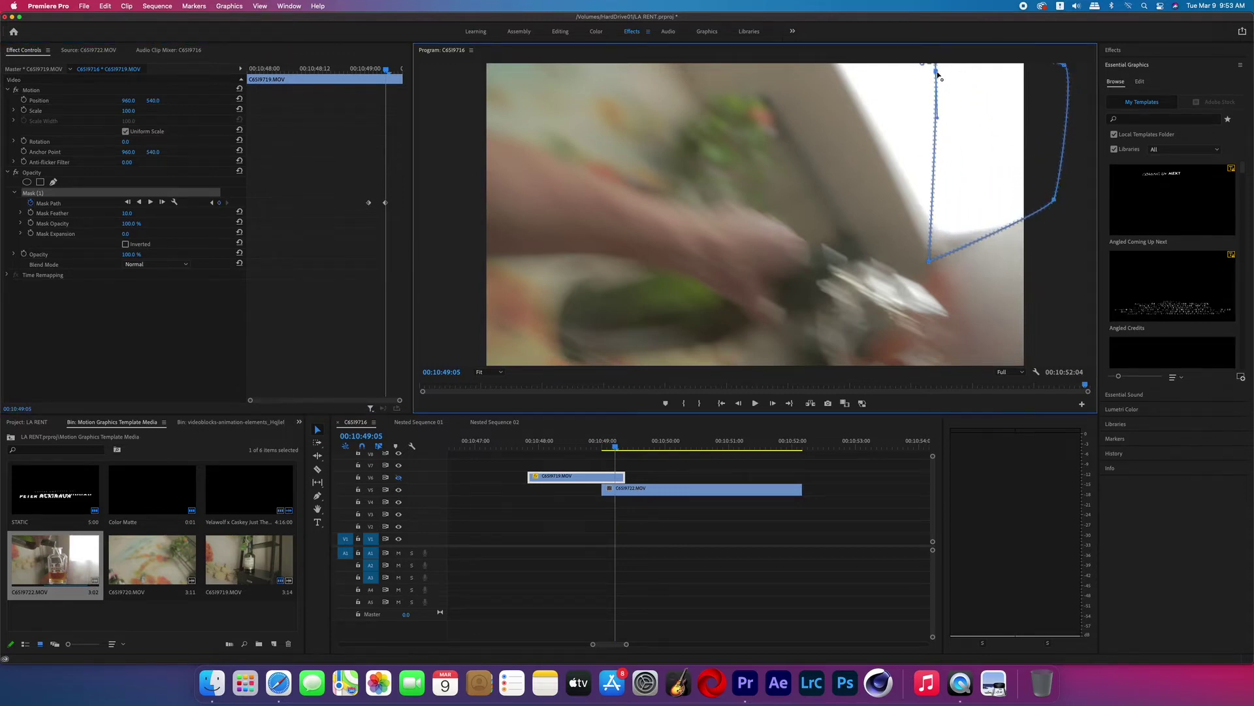
- Move the mask corners on the current and previous frames to follow the motion
left_click_drag(931, 265, 943, 257)
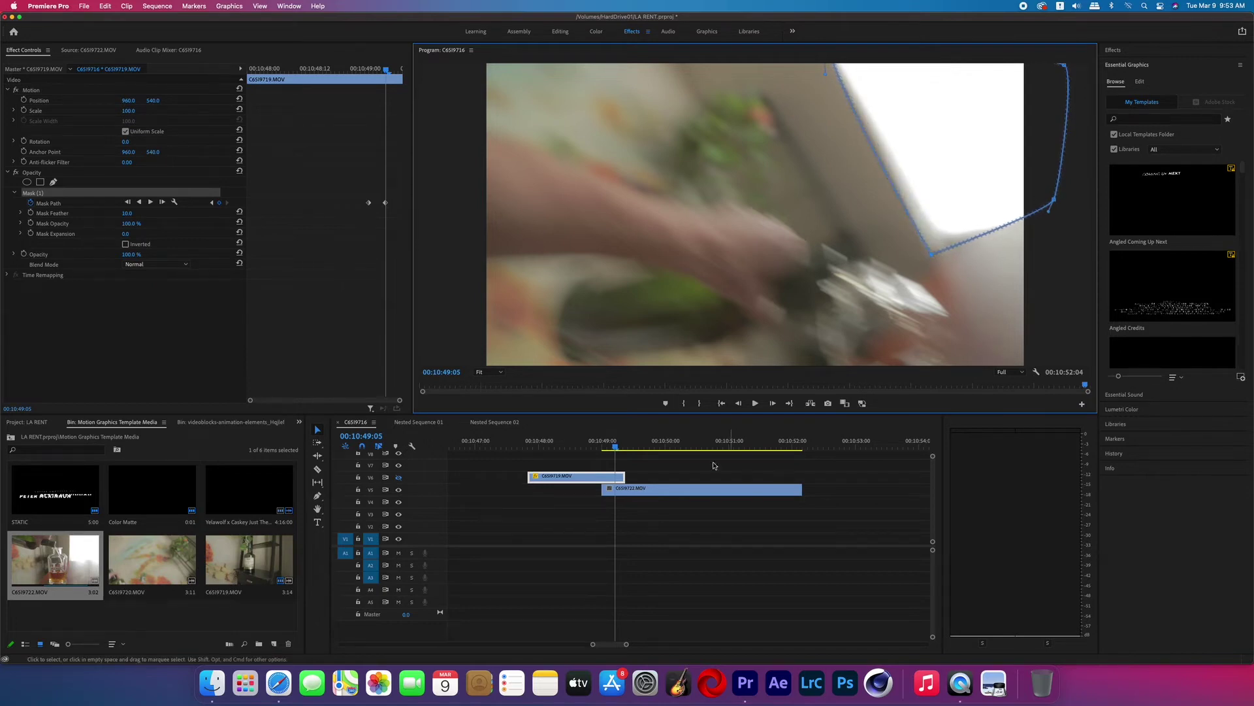
left_click(531, 461)
key("Left")
left_click_drag(1065, 211, 1072, 229)
left_click_drag(867, 64, 850, 57)
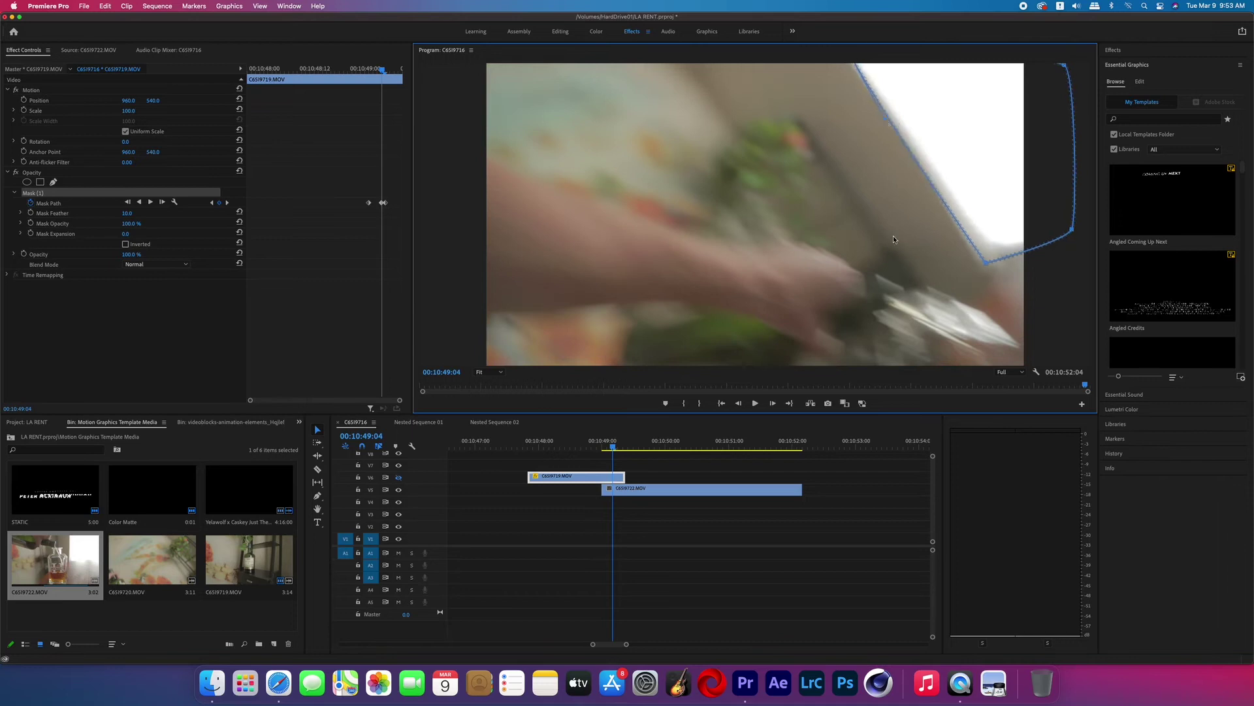
- Review the reshaped mask across nearby frames, then set Mask (1) to Inverted
key("Left")
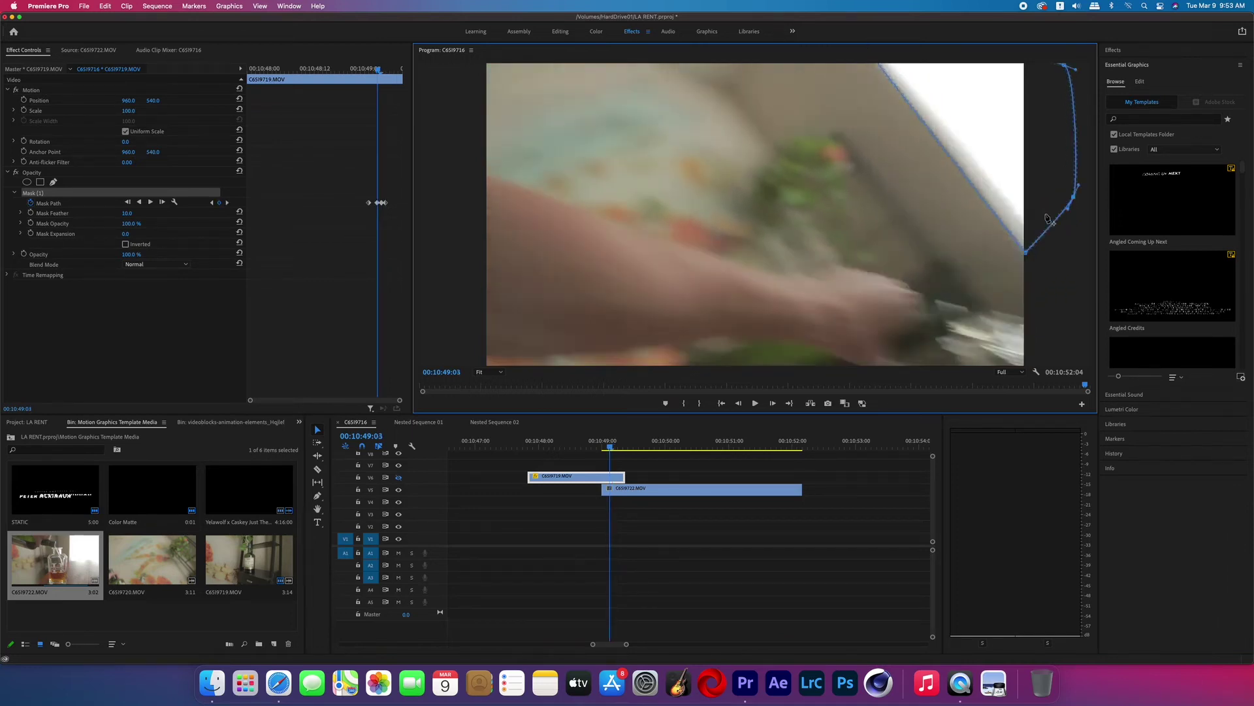
key("Left")
key("Right")
key("Right")
key("Right")
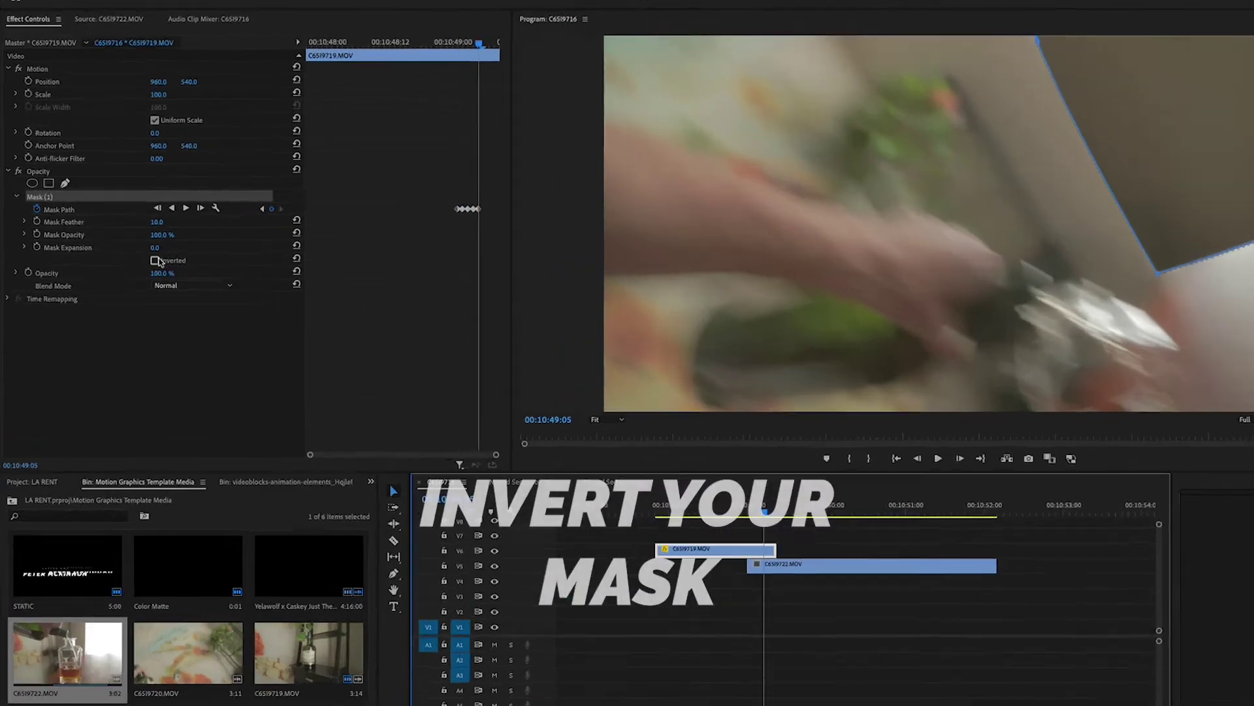
left_click(126, 243)
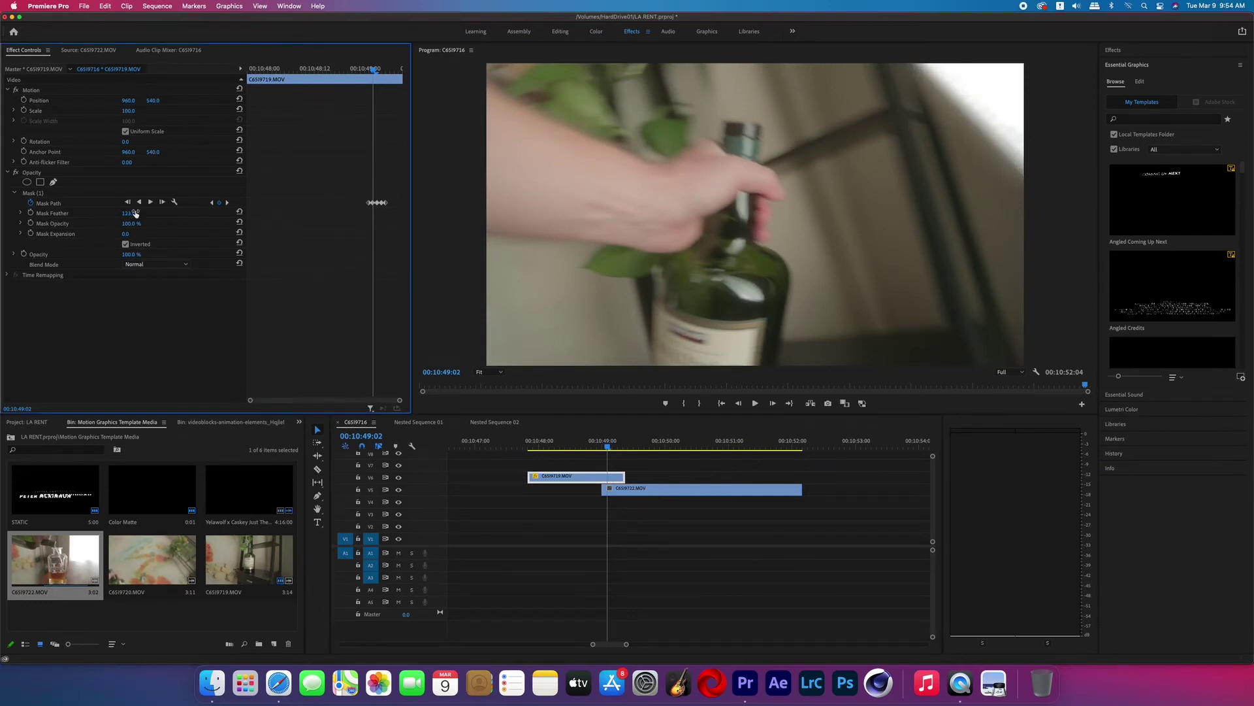
key("Left")
key("Left")
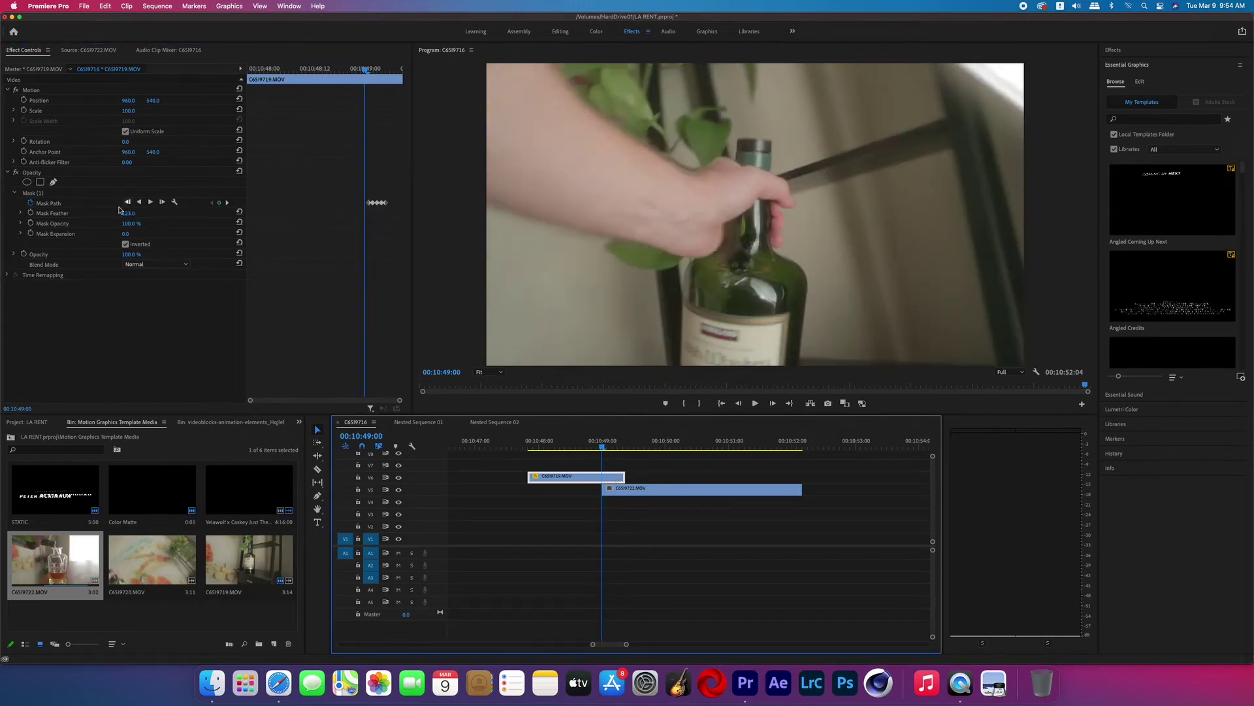
left_click(60, 194)
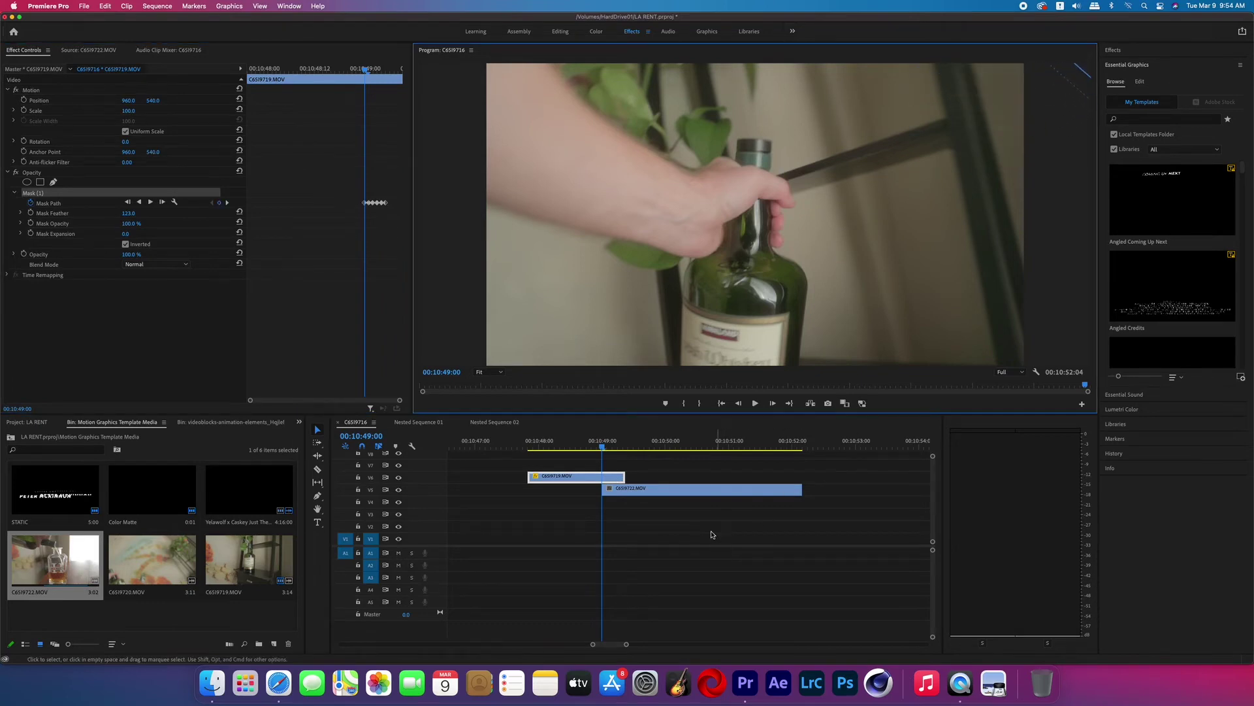
left_click(675, 514)
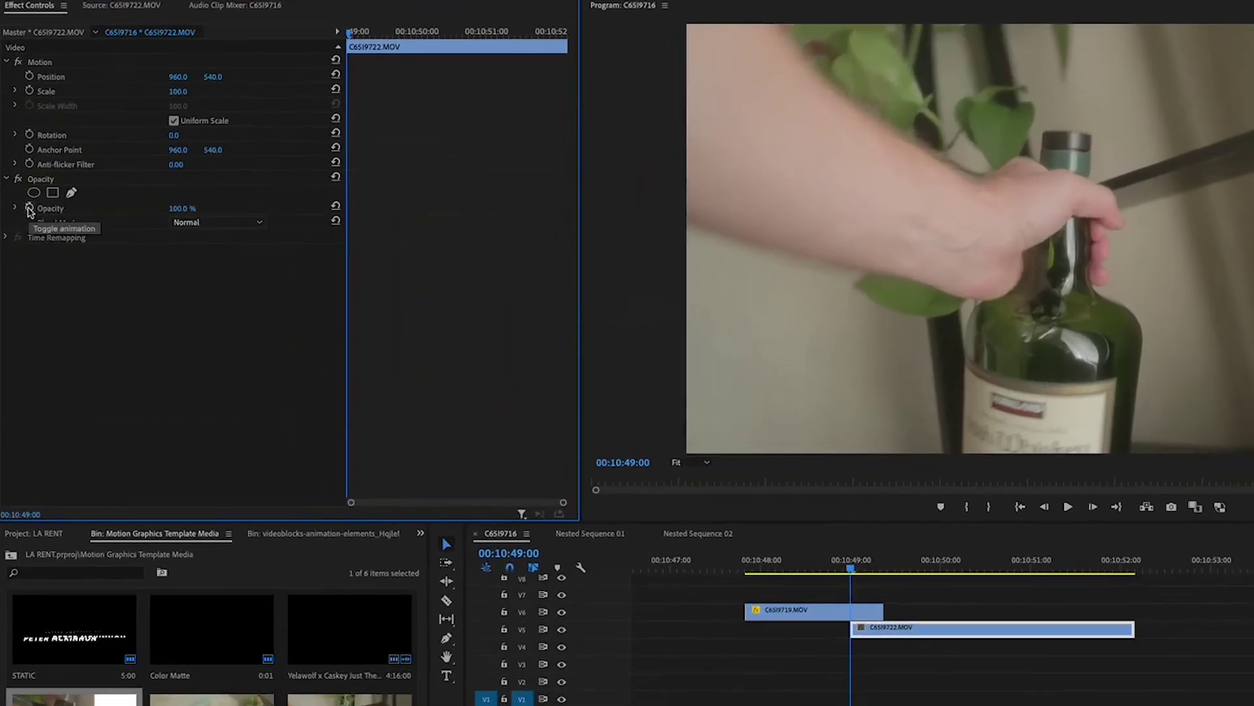
- Key C6519722's opacity at 45% on 10:49:00 and 75% on 10:49:05
left_click(109, 218)
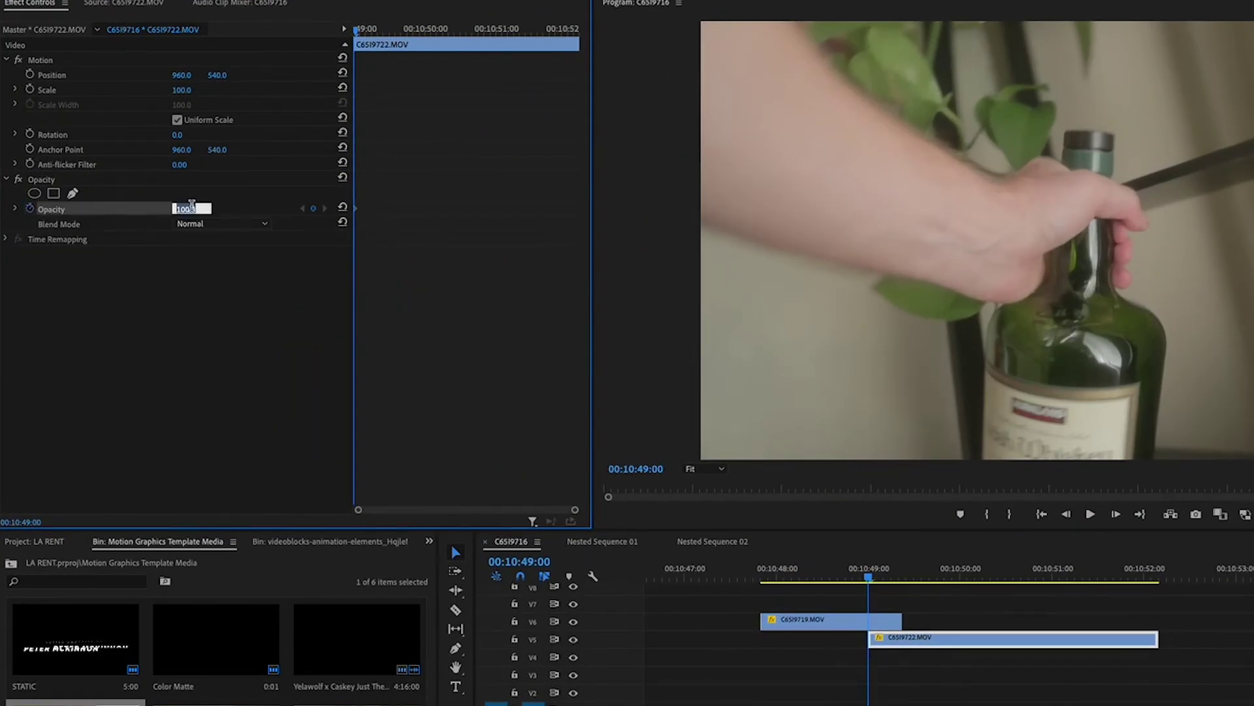
type("45")
key("Return")
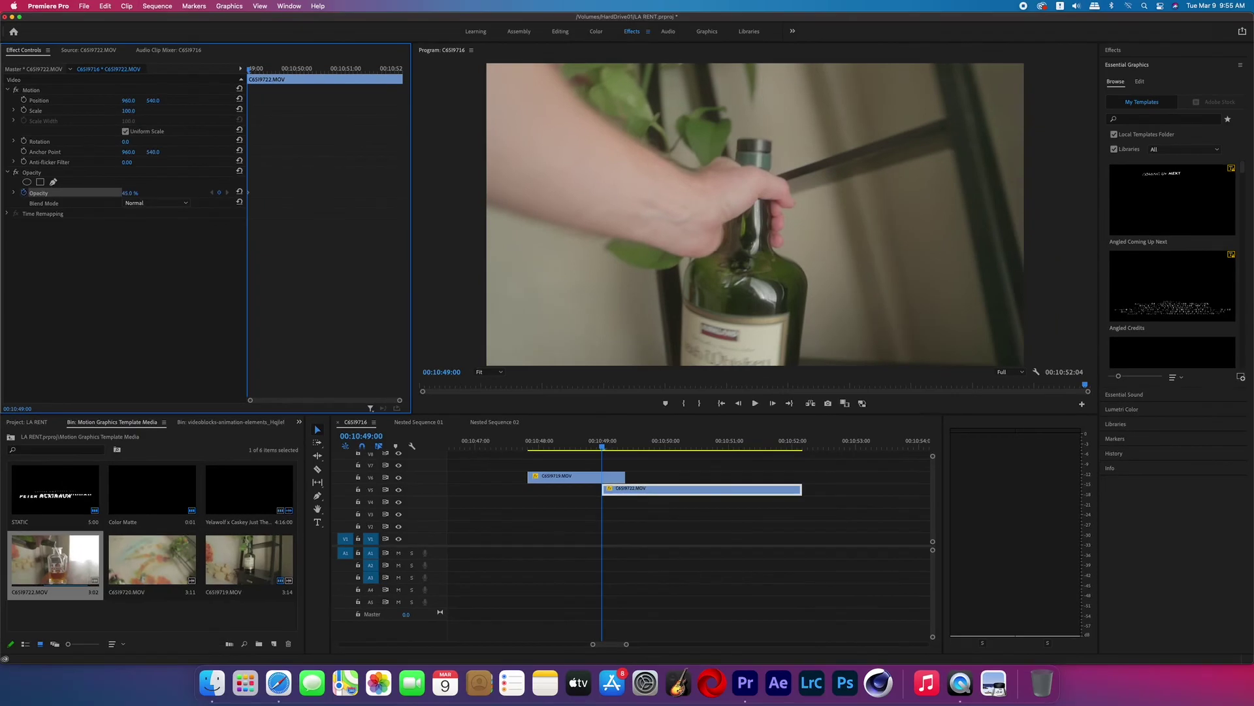
key("space")
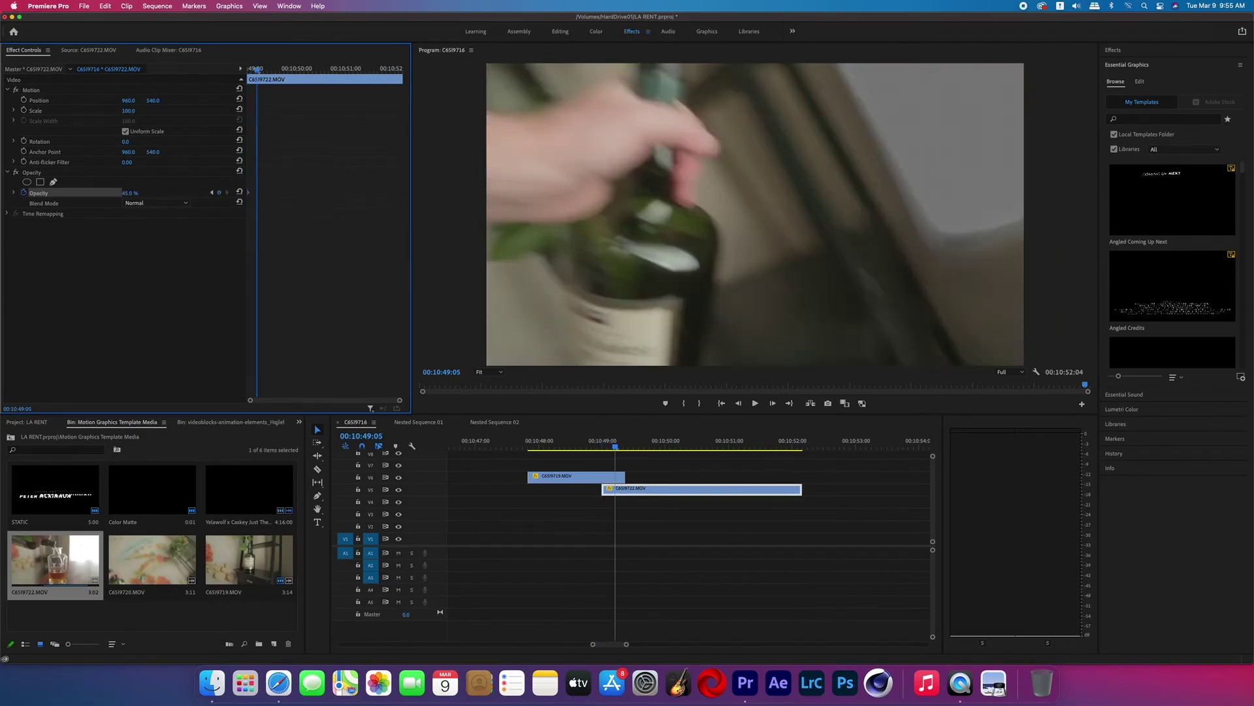
type("7")
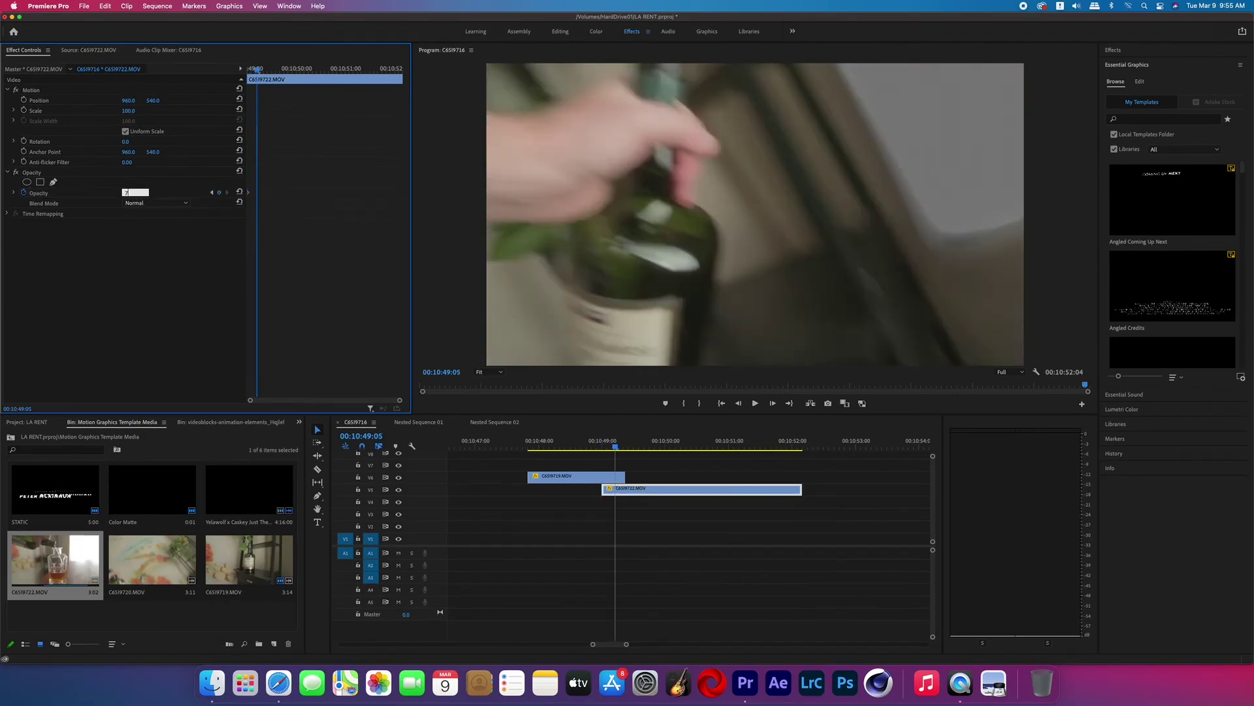
type("5")
key("Return")
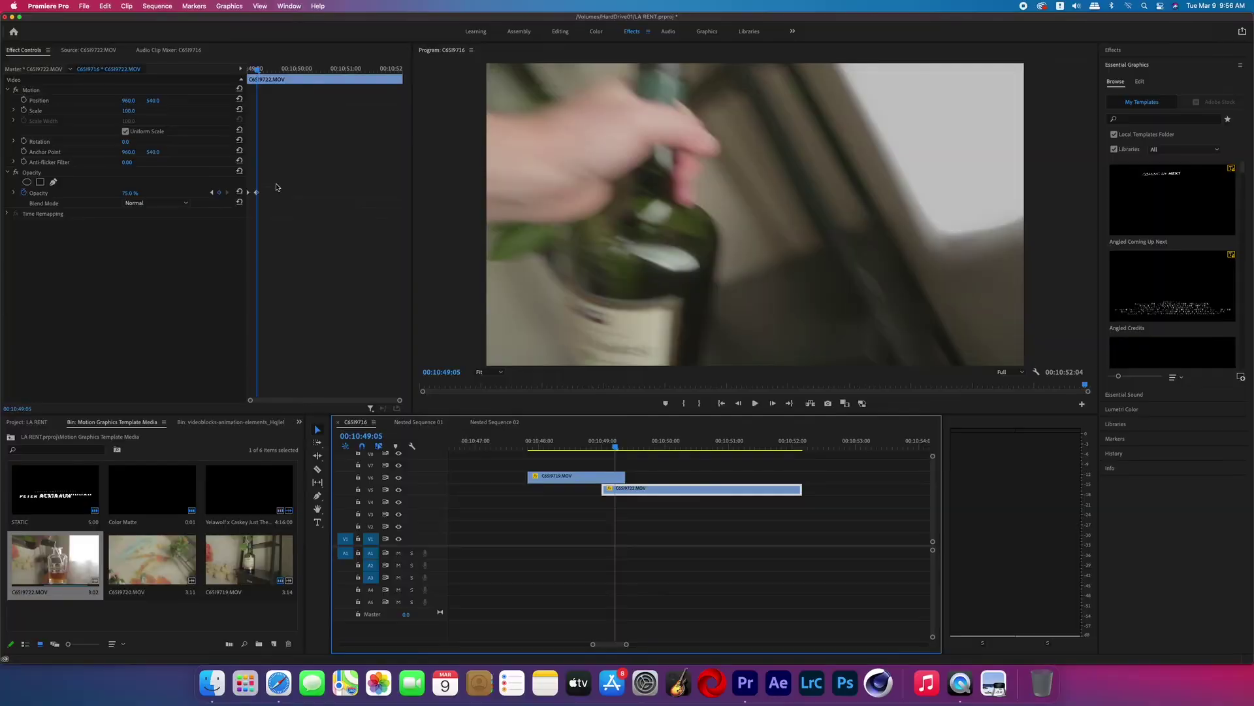
- Key the bottle clip's opacity to 100% at 10:49:08, then review the fade
key("Right")
key("Right")
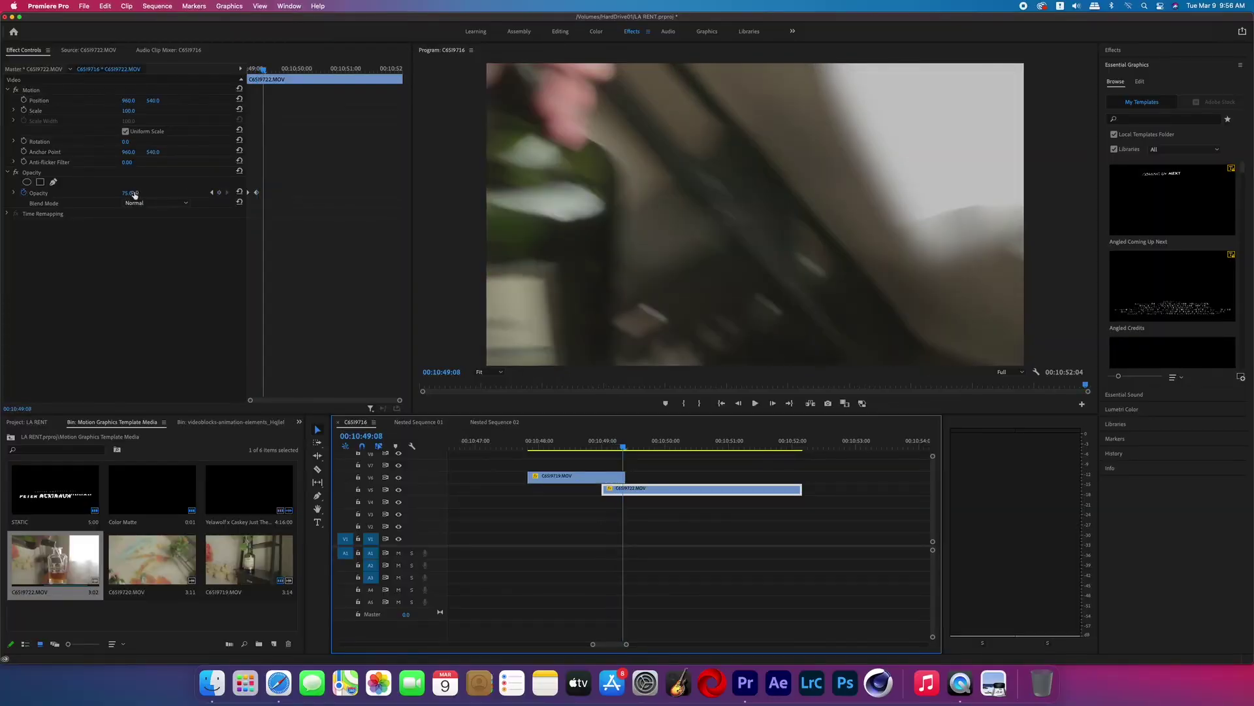
type("0")
key("Return")
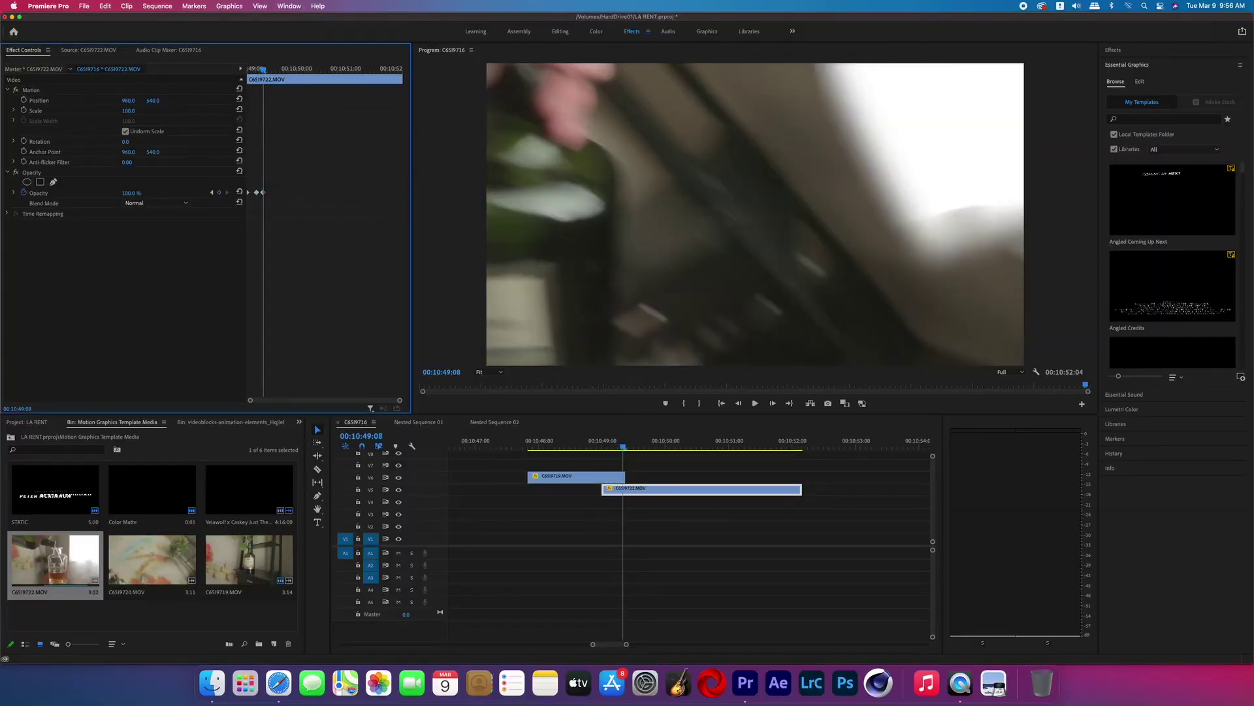
key("Up")
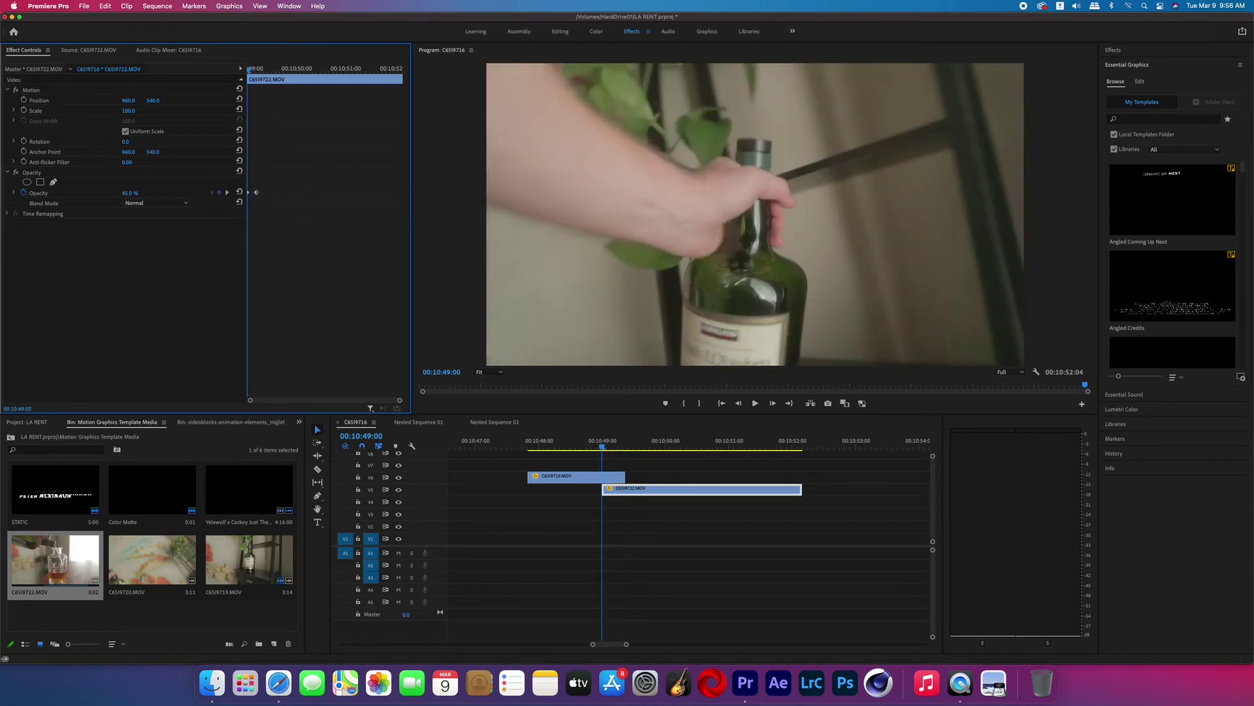
key("Right")
key("Right")
key("Right")
key("Right")
key("Right")
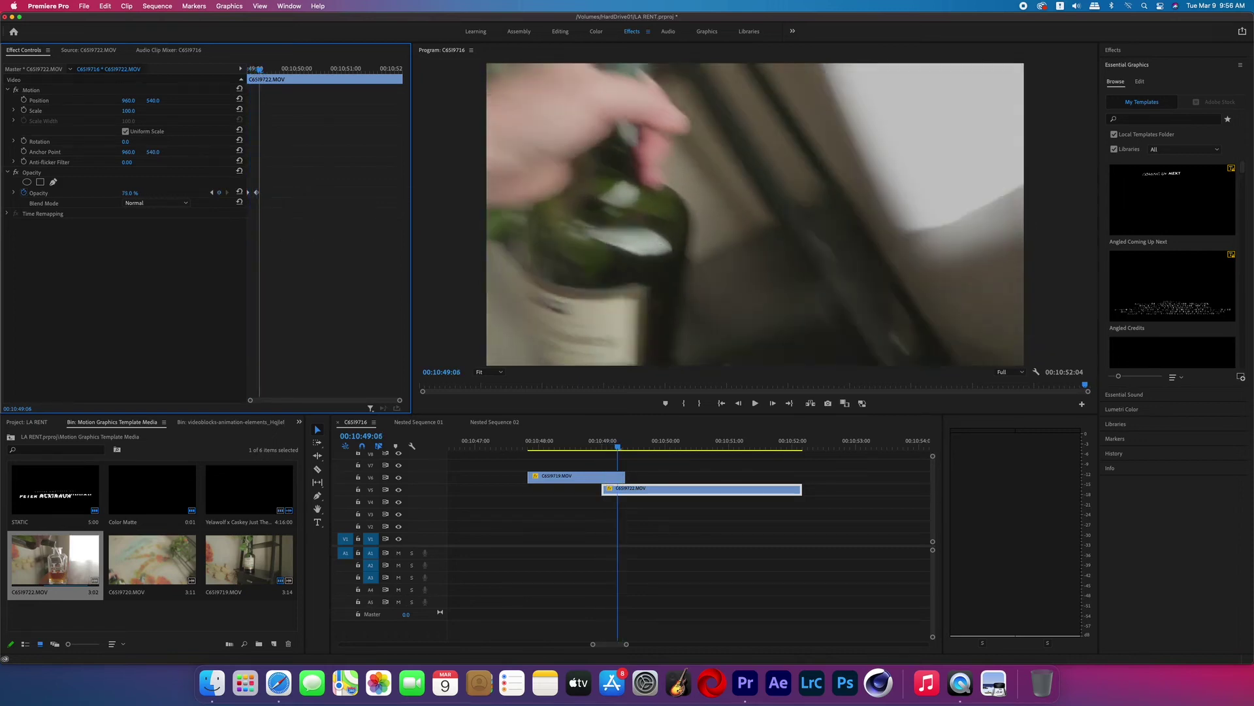
key("Right")
key("Right")
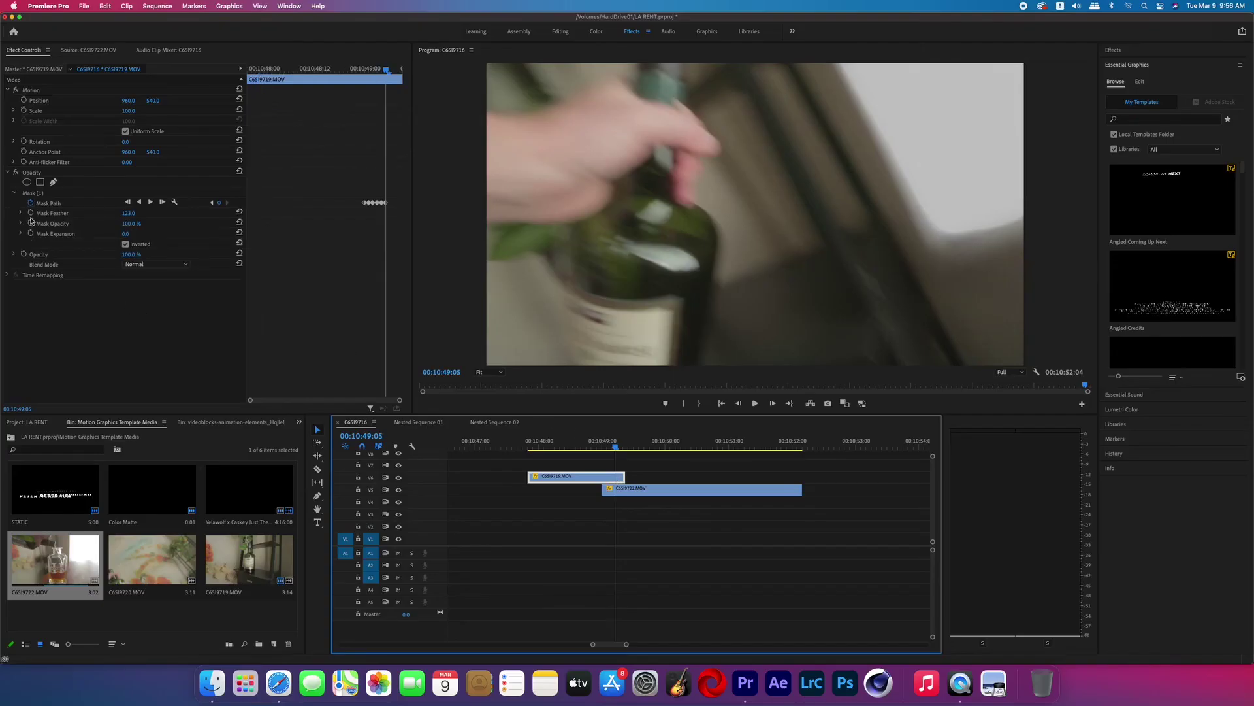
- On the V6 clip, key Mask Opacity to 0 at 10:49:08
key("Right")
key("Right")
key("Right")
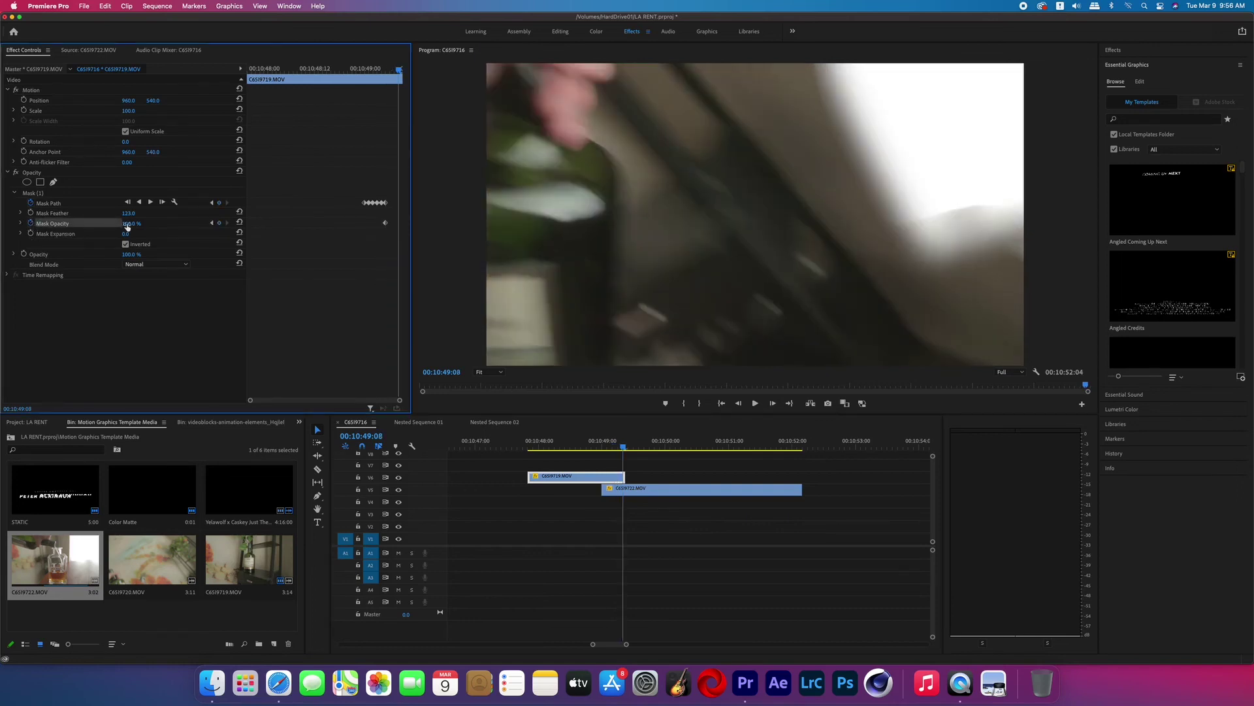
type("0")
key("Return")
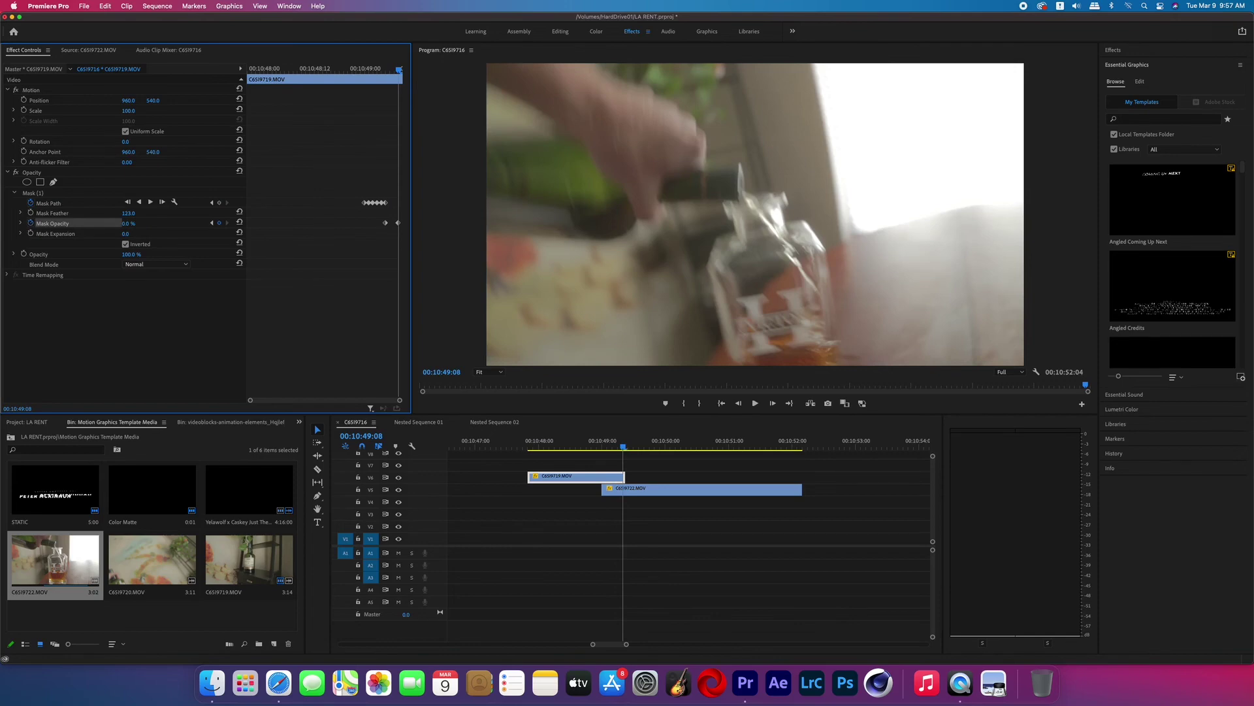